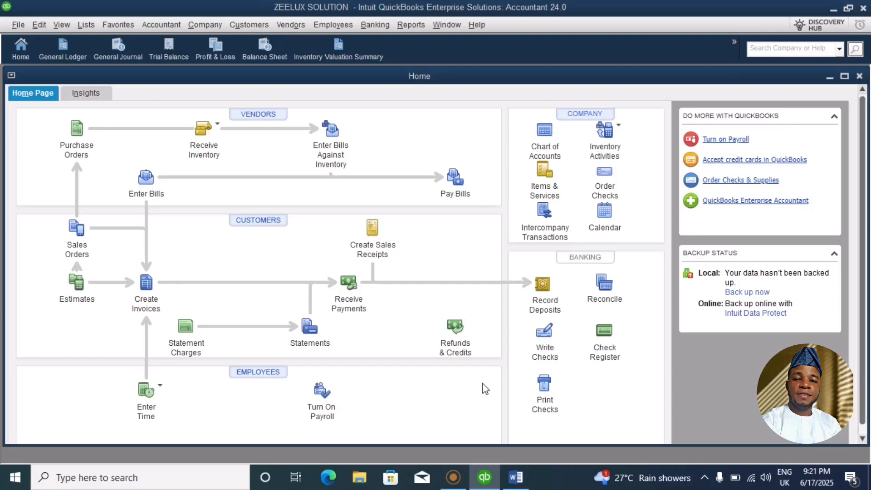
Switch to Word and review the ZEELUX BUILDING SOLUTION statement of assets, depreciation, bank balances and liabilities.
{"action": "left_click", "coordinate": [519, 478]}
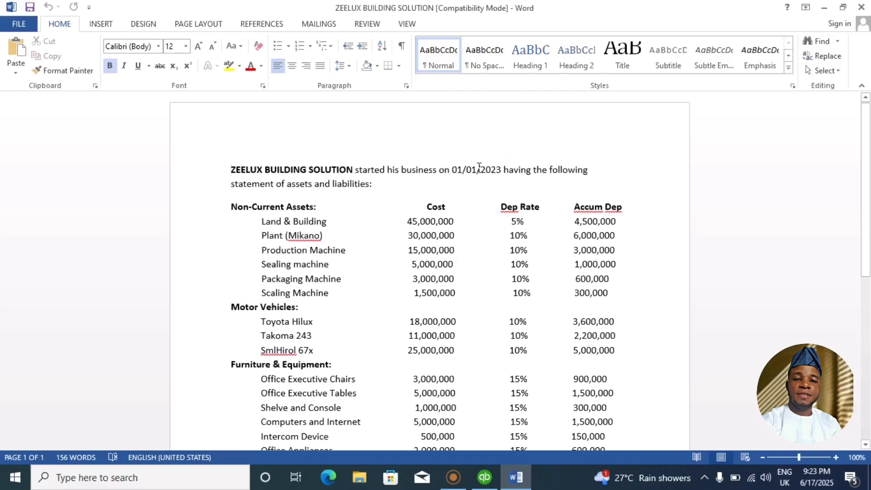
{"action": "left_click_drag", "start_coordinate": [864, 193], "coordinate": [864, 259]}
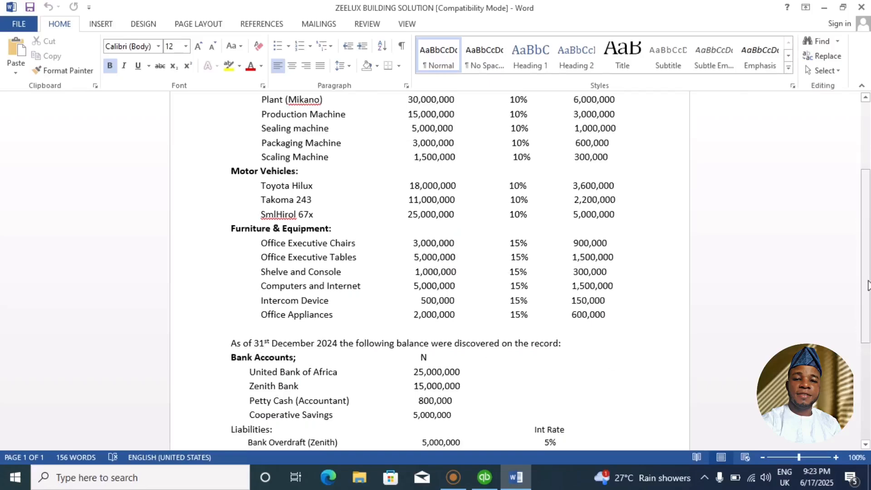
{"action": "left_click_drag", "start_coordinate": [863, 208], "coordinate": [866, 136]}
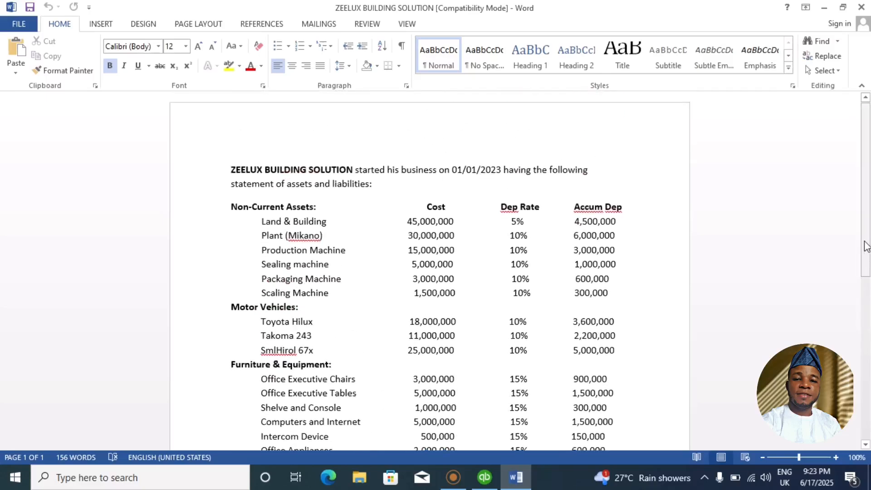
{"action": "left_click_drag", "start_coordinate": [866, 243], "coordinate": [870, 271]}
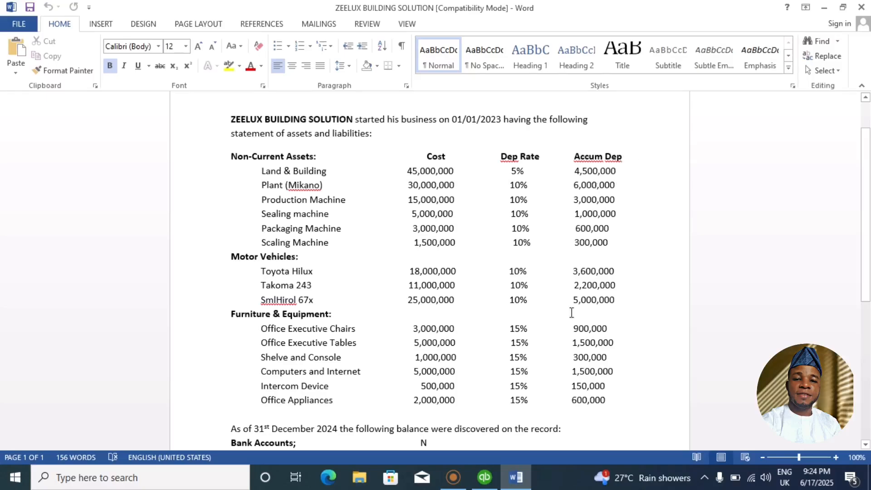
Switch to QuickBooks and open the Chart of Accounts, checking the asset list in the Word document.
{"action": "left_click", "coordinate": [484, 477]}
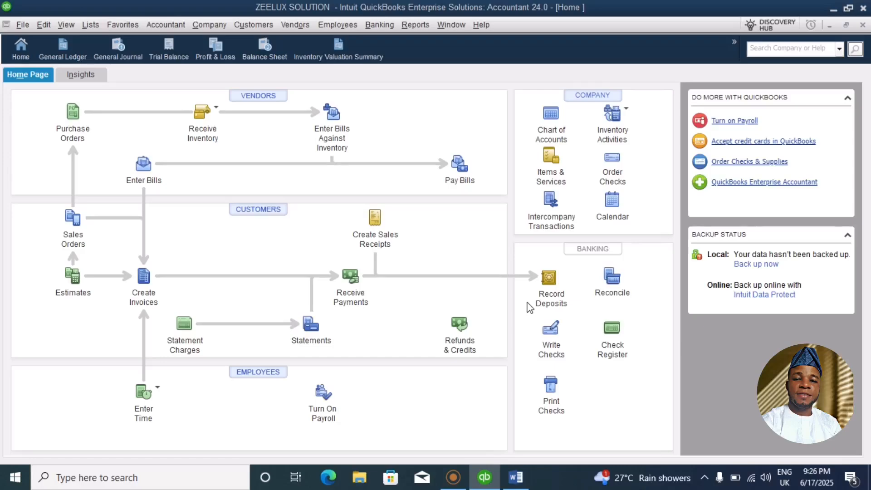
{"action": "left_click", "coordinate": [551, 120]}
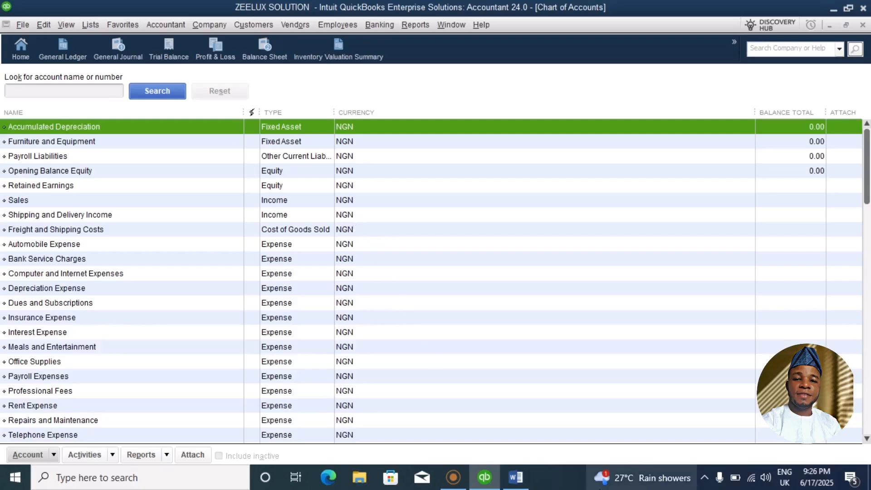
{"action": "left_click", "coordinate": [528, 484]}
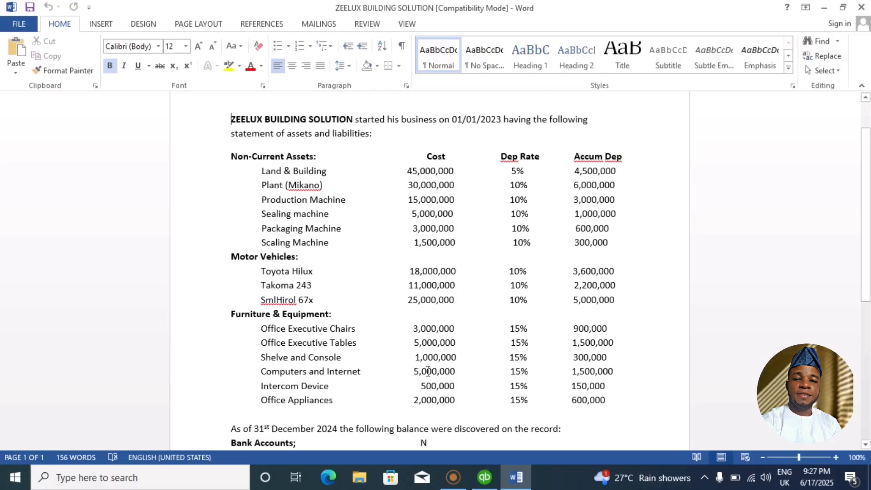
{"action": "left_click", "coordinate": [485, 477]}
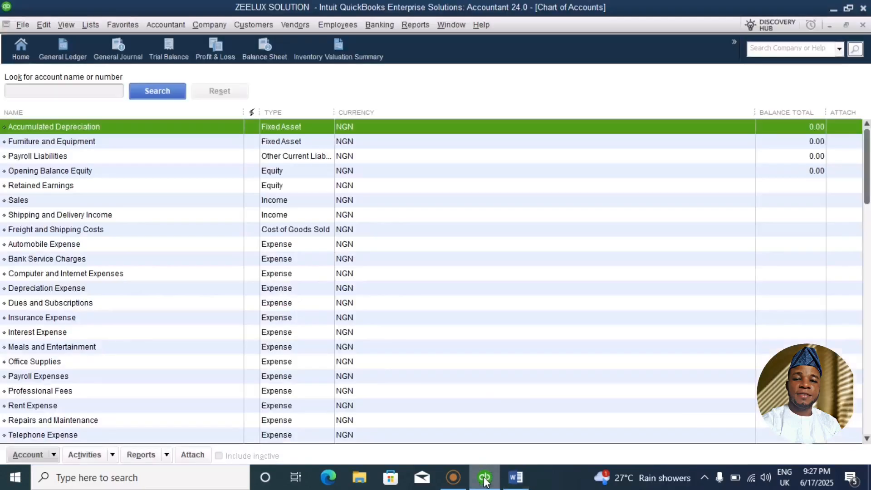
Create a Fixed Asset account named LAND AND BUILDING NBV and save it, continuing with a new account.
{"action": "left_click", "coordinate": [52, 454]}
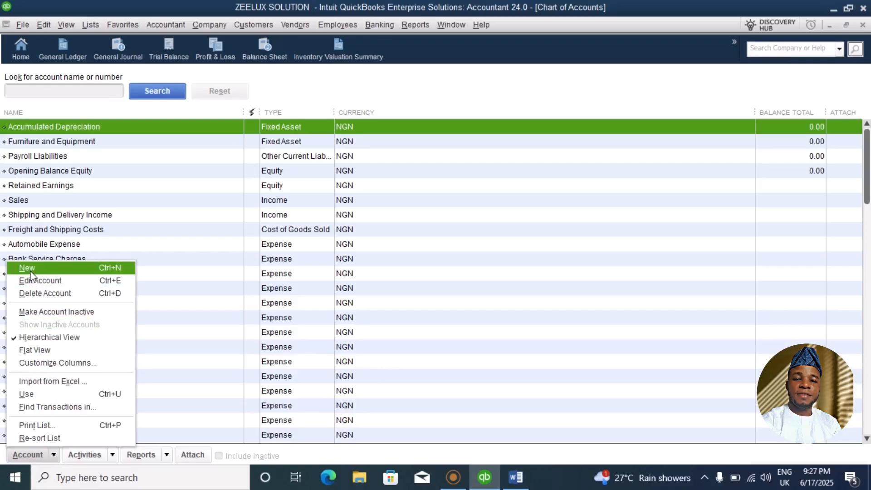
{"action": "left_click", "coordinate": [58, 273]}
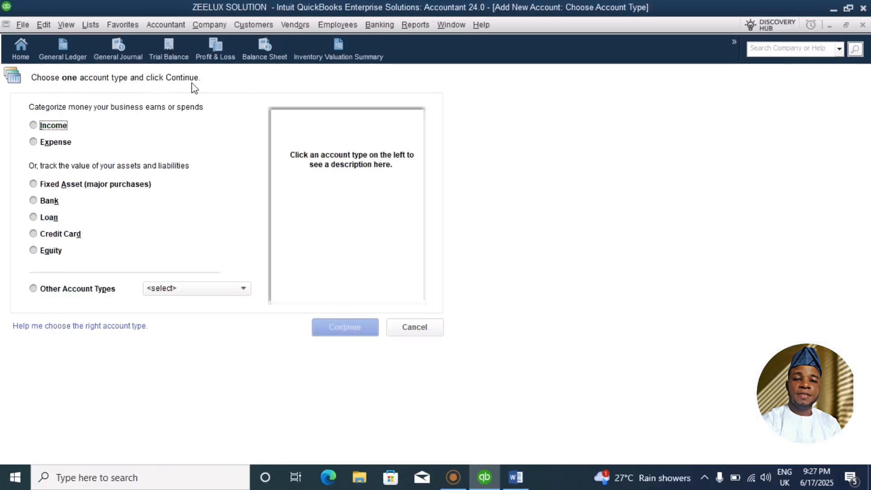
{"action": "left_click", "coordinate": [34, 183]}
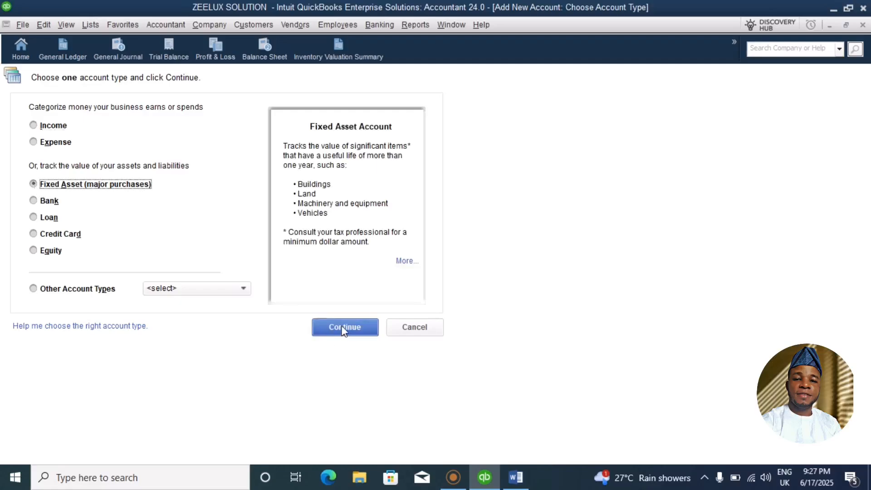
{"action": "left_click", "coordinate": [339, 324]}
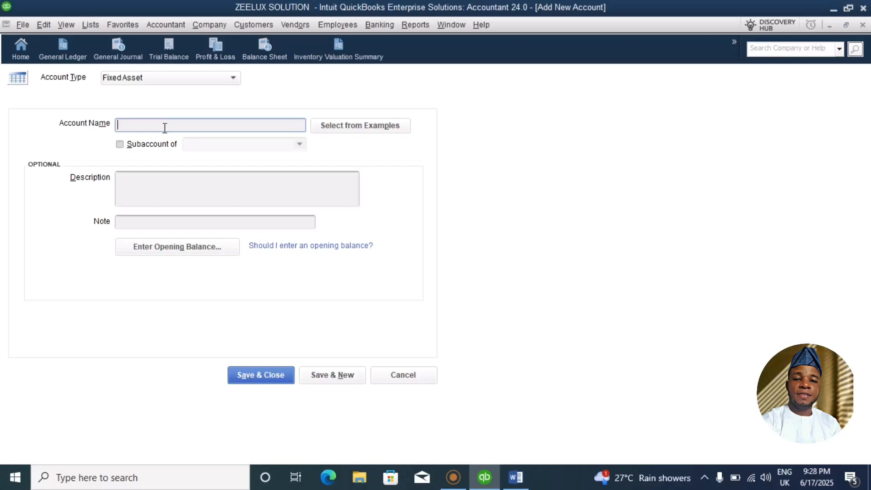
{"action": "type", "text": "LAND AND BUILDING NBV"}
{"action": "left_click", "coordinate": [331, 378]}
Name the new fixed asset account LAND AND BUILDING (COST) and make it a subaccount of LAND AND BUILDING NBV.
{"action": "type", "text": "LAND AND BUILDING (COST)"}
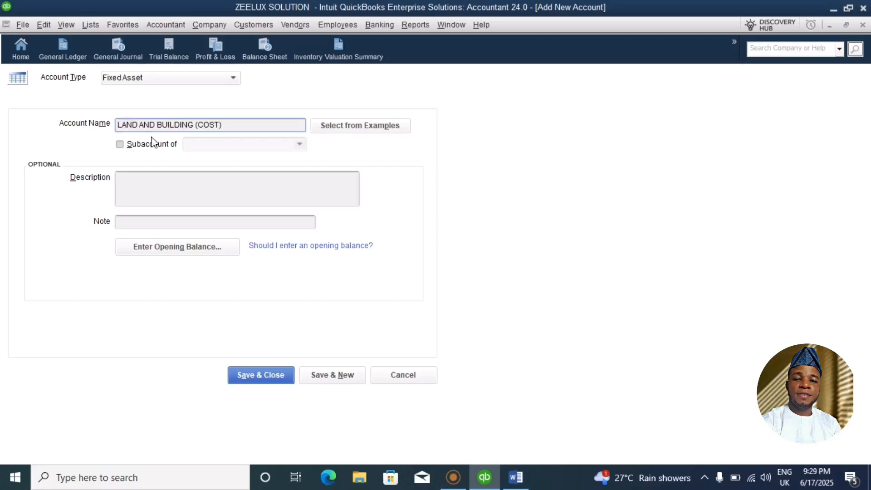
{"action": "left_click", "coordinate": [120, 144]}
{"action": "left_click", "coordinate": [300, 144]}
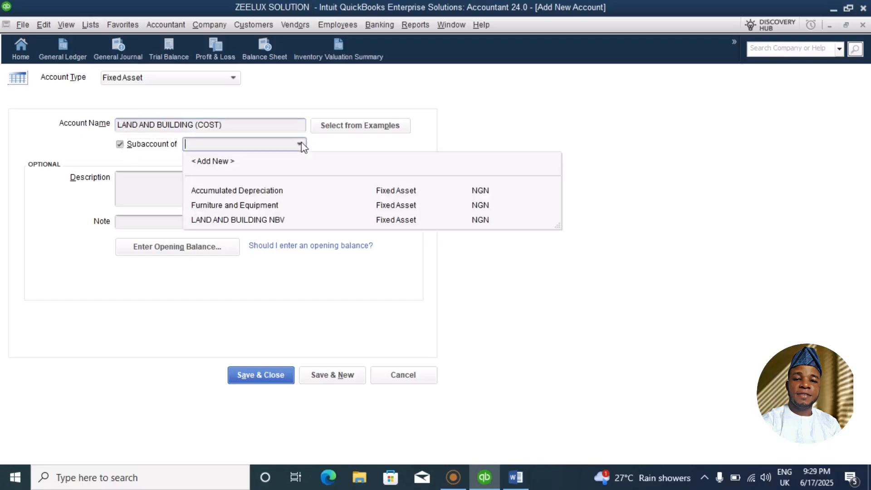
{"action": "left_click", "coordinate": [257, 221]}
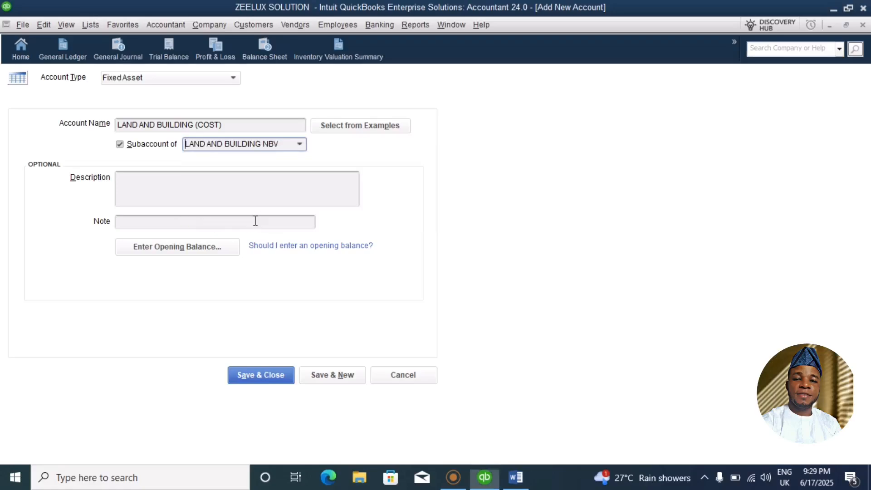
Enter an opening balance of 45,000,000 as of 12/31/2024 for the cost account and save it, continuing with a new account.
{"action": "left_click", "coordinate": [173, 247]}
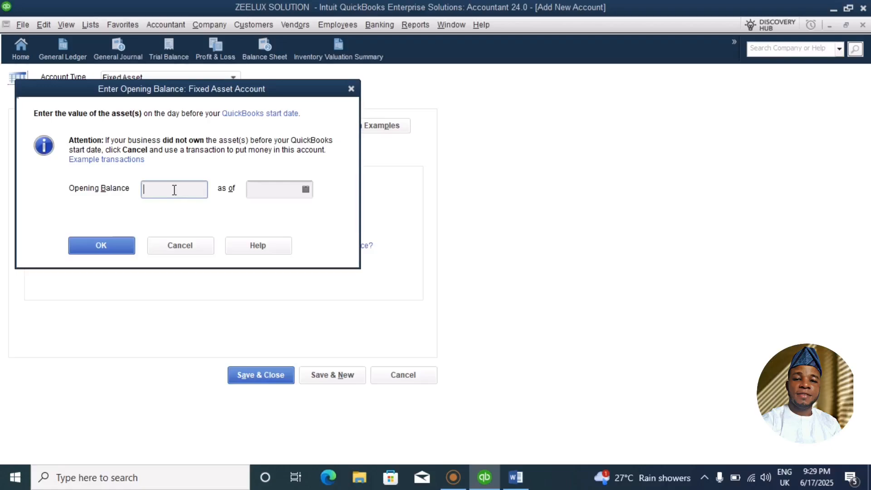
{"action": "type", "text": "45000000"}
{"action": "left_click", "coordinate": [305, 189]}
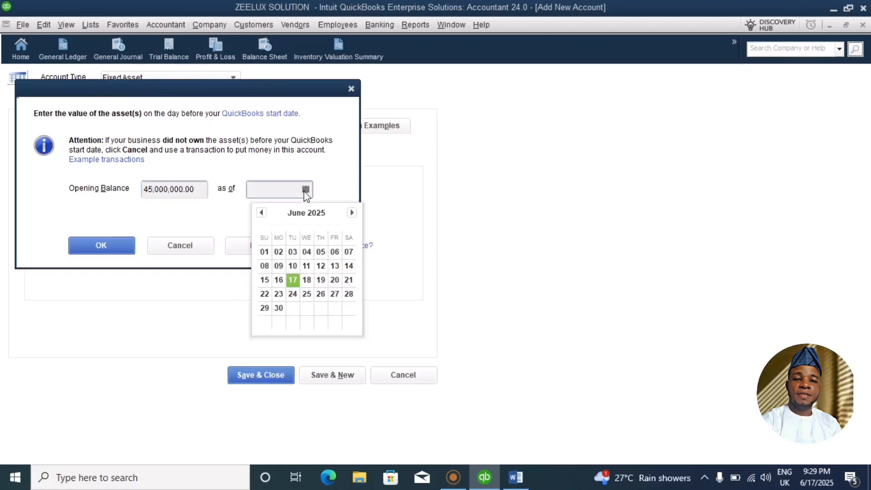
{"action": "left_click", "coordinate": [261, 213]}
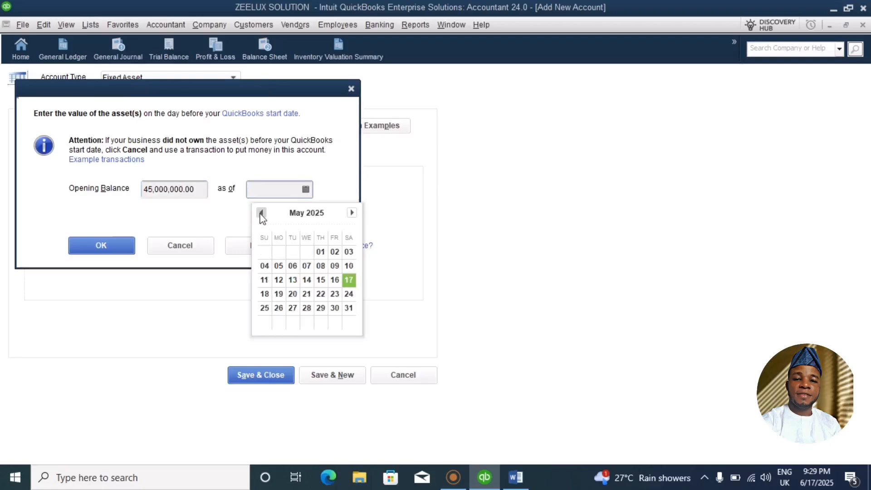
{"action": "left_click", "coordinate": [261, 213]}
{"action": "left_click", "coordinate": [261, 212]}
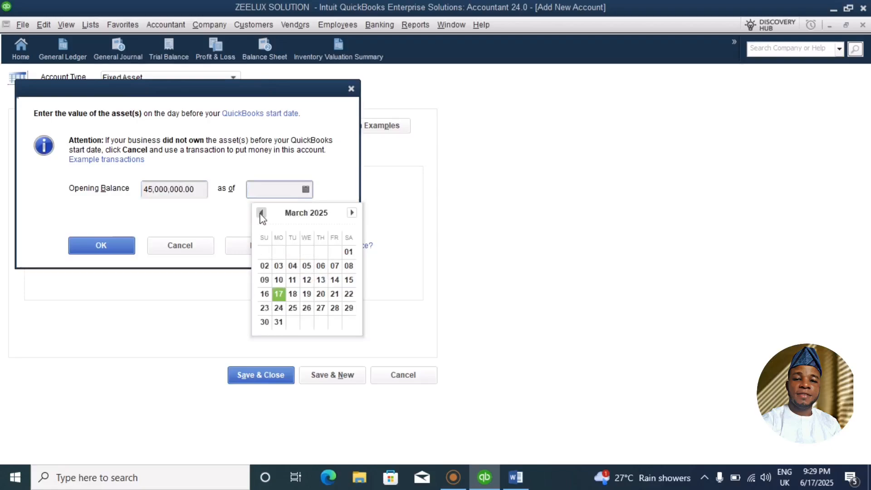
{"action": "left_click", "coordinate": [261, 213]}
{"action": "left_click", "coordinate": [261, 213]}
{"action": "left_click", "coordinate": [261, 213]}
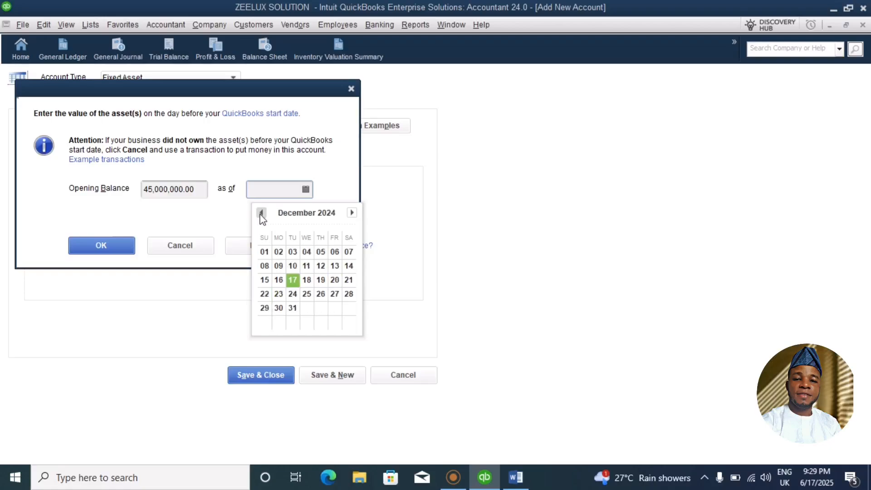
{"action": "left_click", "coordinate": [293, 309]}
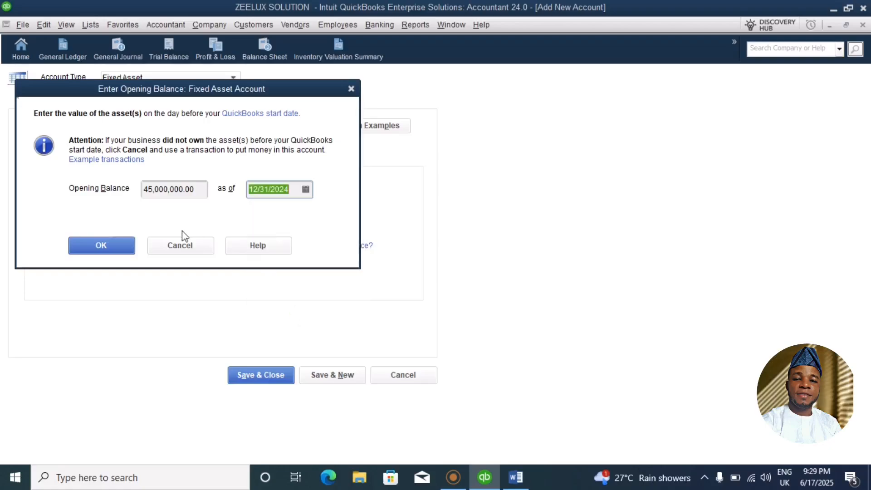
{"action": "key", "text": "Return"}
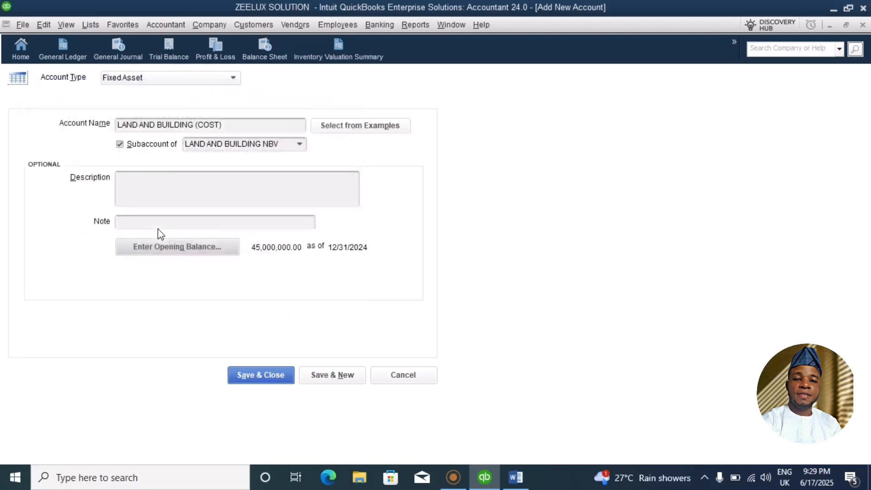
{"action": "left_click", "coordinate": [330, 377]}
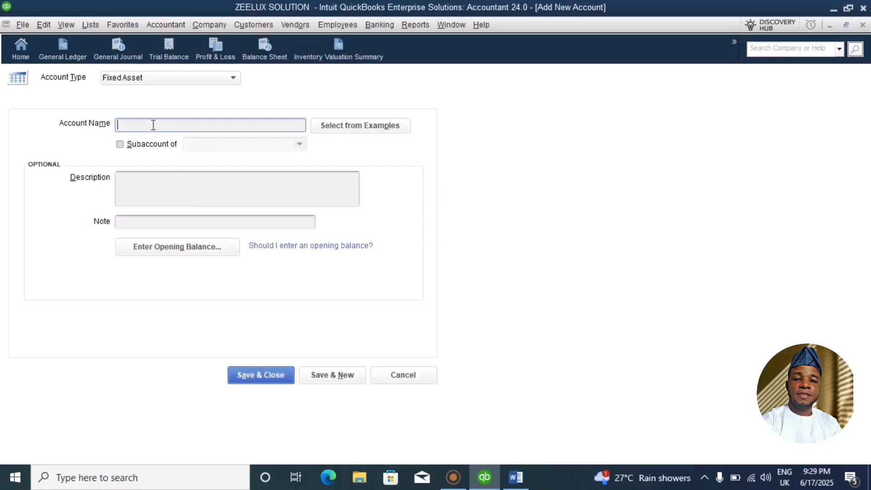
Name the new fixed asset account ACCUM DEP (LAND & BUILDING) and make it a subaccount of LAND AND BUILDING NBV.
{"action": "type", "text": "ACCUM DEP (LAND &"}
{"action": "type", "text": "BUILD"}
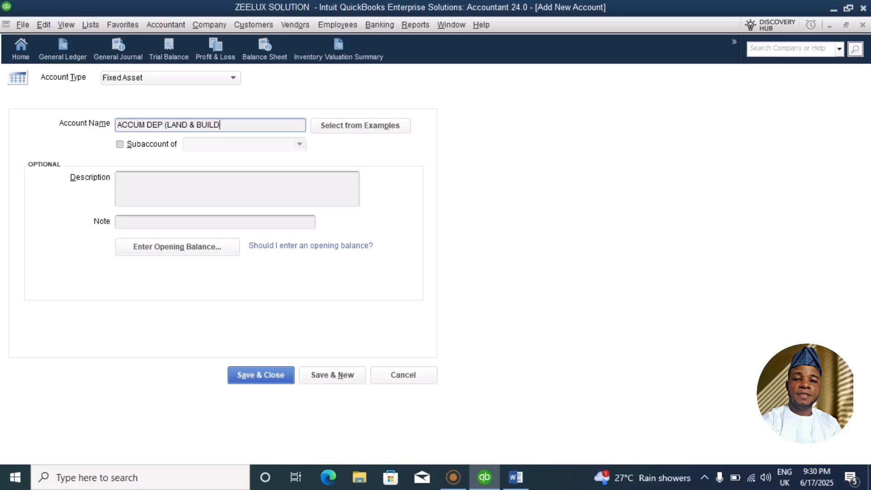
{"action": "type", "text": "ING"}
{"action": "left_click", "coordinate": [120, 144]}
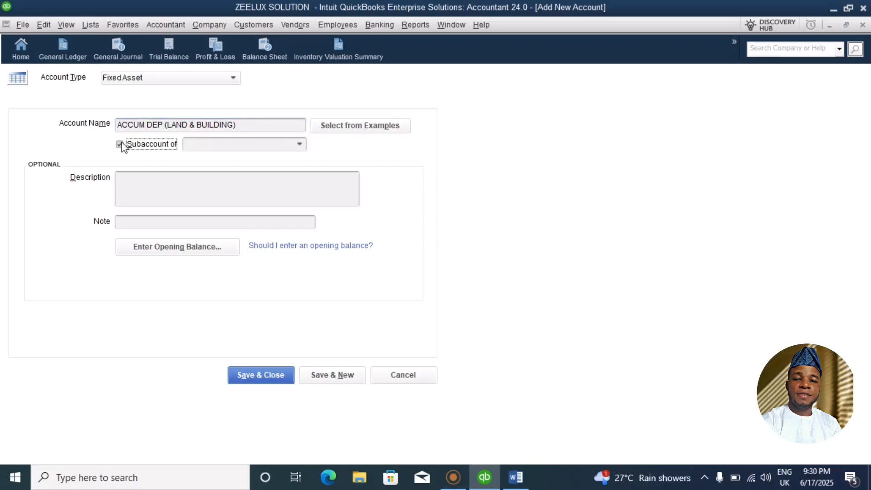
{"action": "left_click", "coordinate": [301, 146]}
{"action": "left_click", "coordinate": [254, 220]}
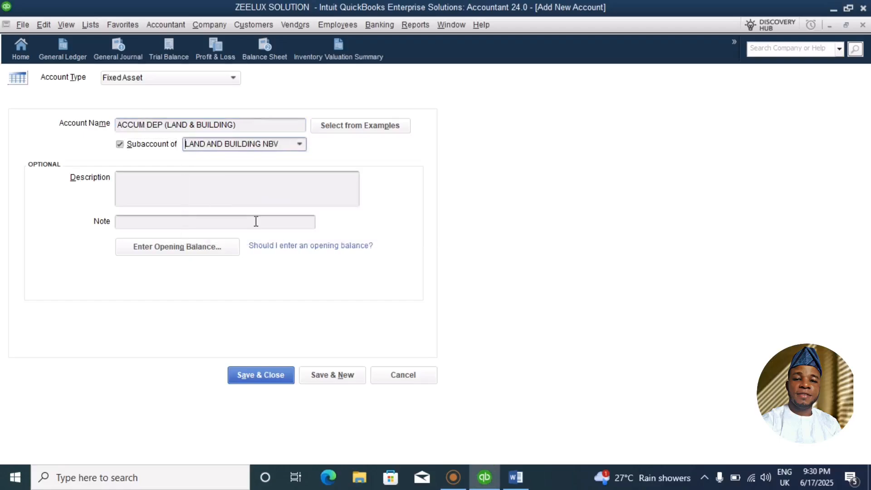
Check the Land & Building accumulated depreciation in the Word document and enter -4,500,000 as the new account's opening balance.
{"action": "left_click", "coordinate": [201, 249]}
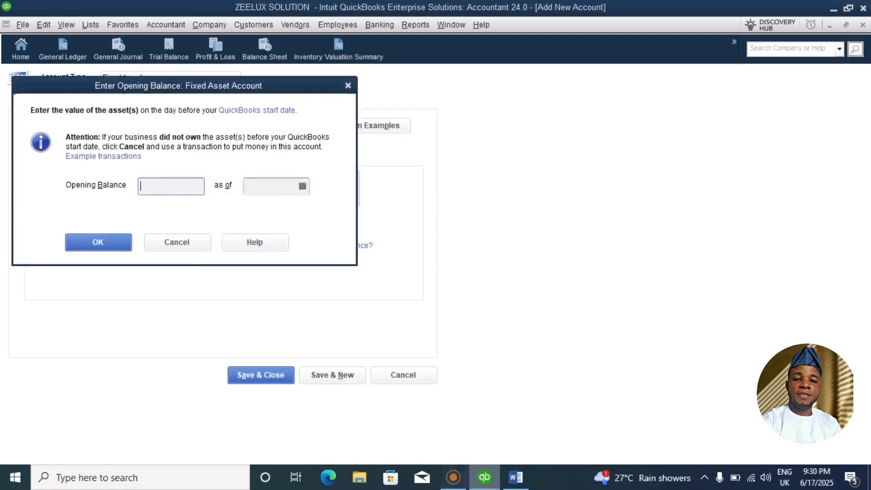
{"action": "left_click", "coordinate": [516, 477]}
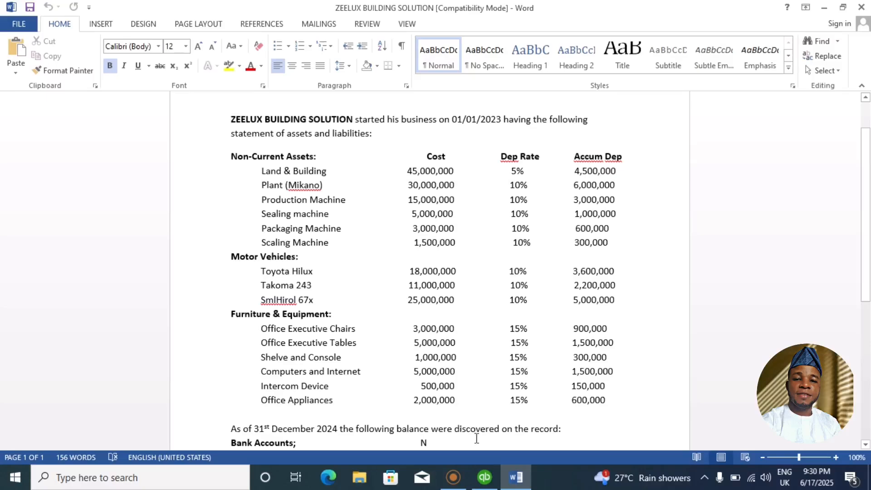
{"action": "left_click", "coordinate": [485, 477]}
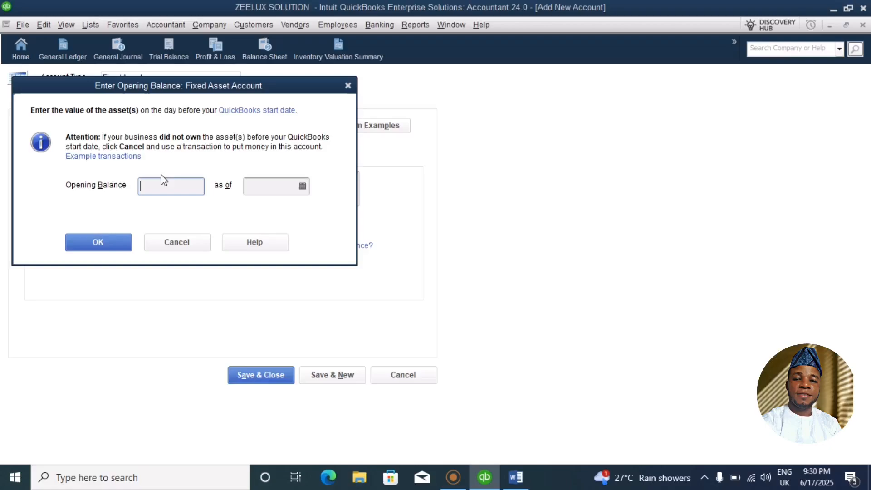
{"action": "type", "text": "-"}
{"action": "type", "text": "4,500,000"}
Try to set the opening balance date to 31-12-2024.
{"action": "left_click", "coordinate": [269, 185]}
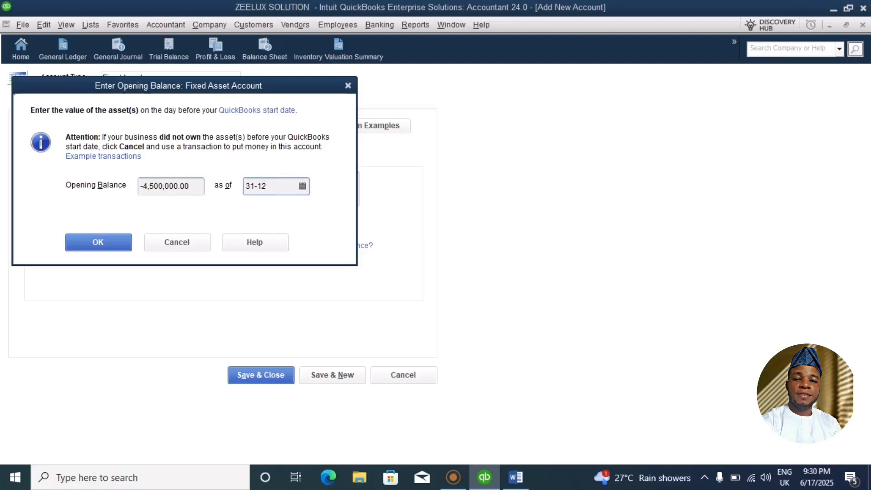
{"action": "type", "text": "31-12-2024"}
{"action": "key", "text": "Tab"}
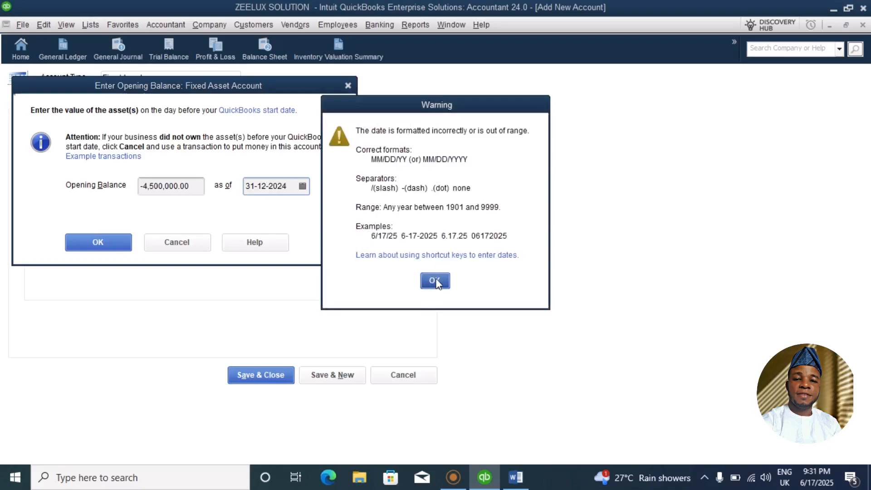
{"action": "left_click", "coordinate": [435, 280]}
Try to enter the opening balance date with slashes as 31/12/2024.
{"action": "left_click", "coordinate": [257, 187]}
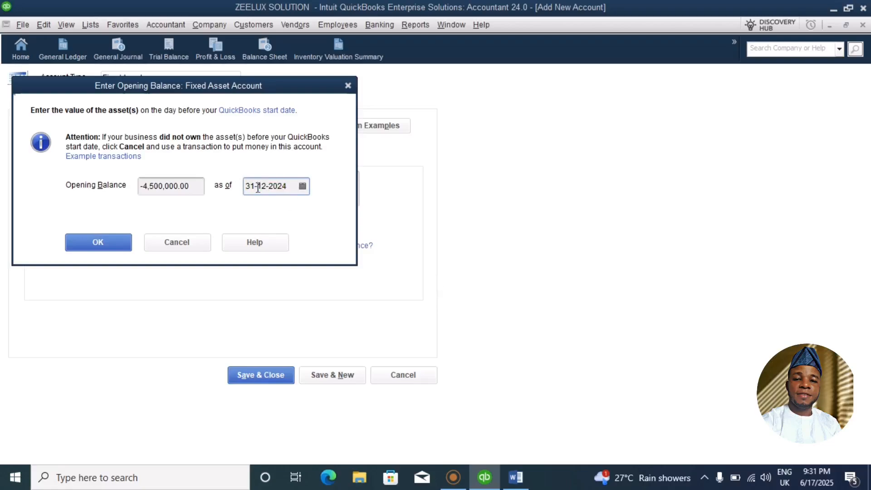
{"action": "key", "text": "BackSpace"}
{"action": "type", "text": "/"}
{"action": "left_click", "coordinate": [270, 186]}
{"action": "key", "text": "BackSpace"}
{"action": "type", "text": "/12/"}
{"action": "key", "text": "Return"}
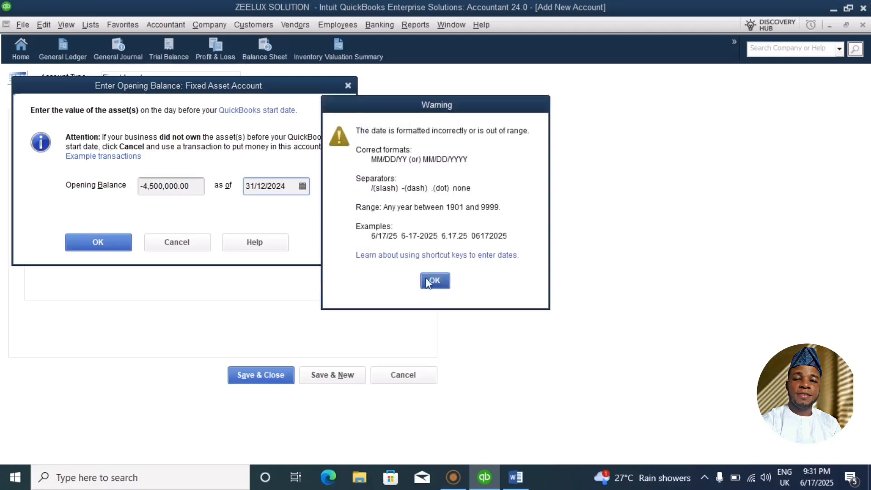
{"action": "left_click", "coordinate": [434, 281]}
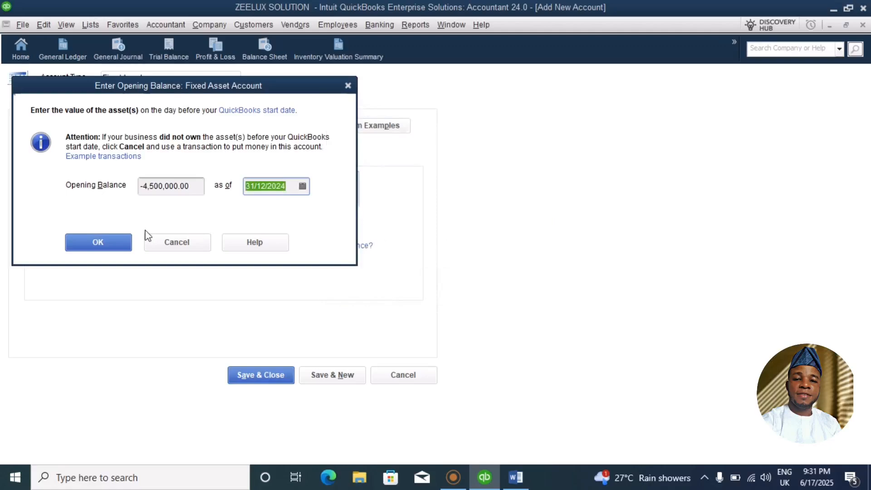
{"action": "key", "text": "Return"}
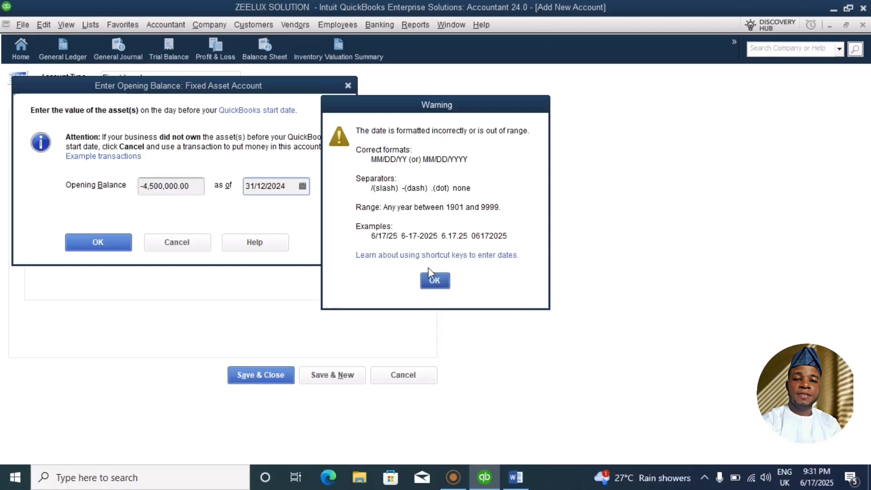
{"action": "left_click", "coordinate": [435, 282]}
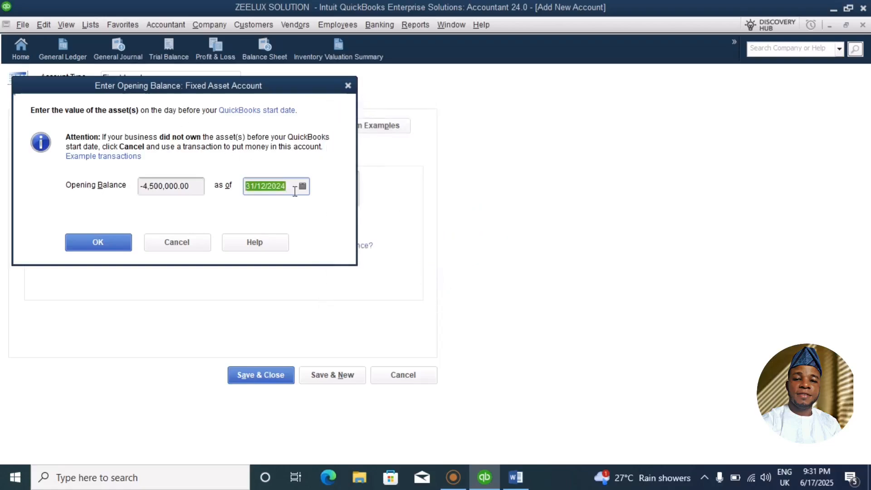
Pick December 31, 2024 from the calendar as the opening balance date, then save the accumulated depreciation account and close its form.
{"action": "left_click", "coordinate": [303, 187]}
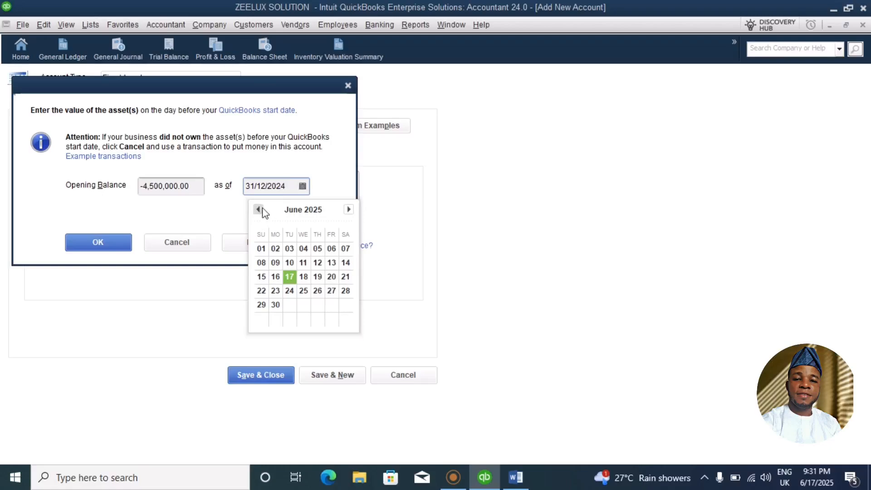
{"action": "left_click", "coordinate": [258, 209]}
{"action": "left_click", "coordinate": [258, 209]}
{"action": "left_click", "coordinate": [257, 210]}
{"action": "left_click", "coordinate": [258, 209]}
{"action": "left_click", "coordinate": [258, 209]}
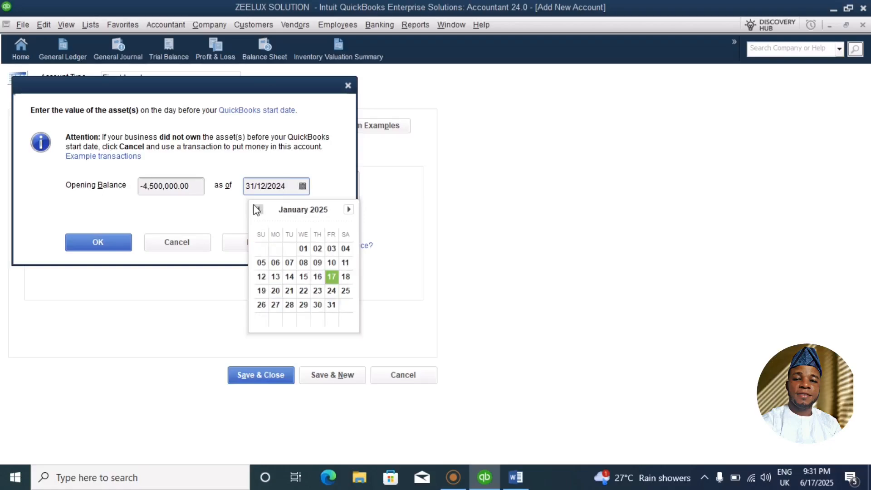
{"action": "left_click", "coordinate": [258, 210]}
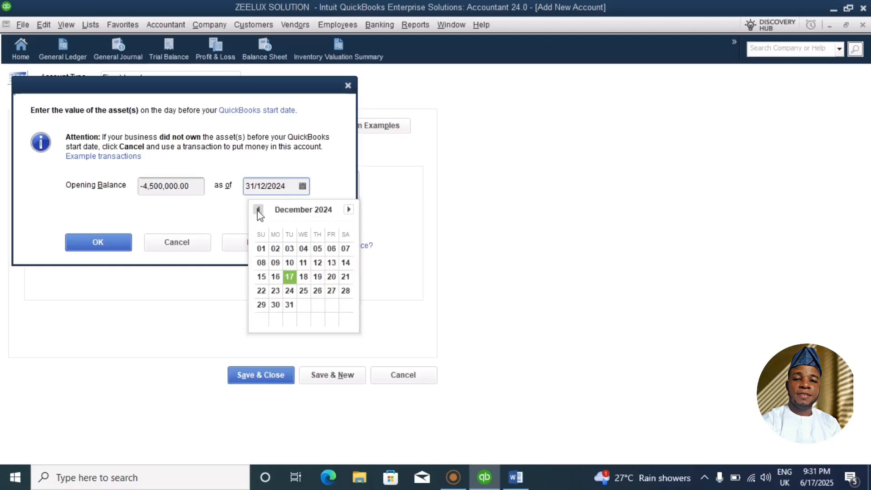
{"action": "left_click", "coordinate": [290, 304]}
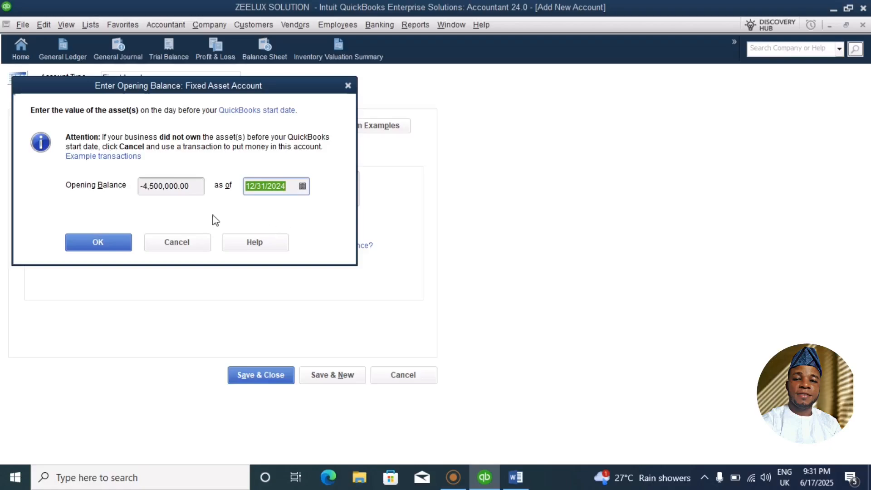
{"action": "left_click", "coordinate": [94, 246]}
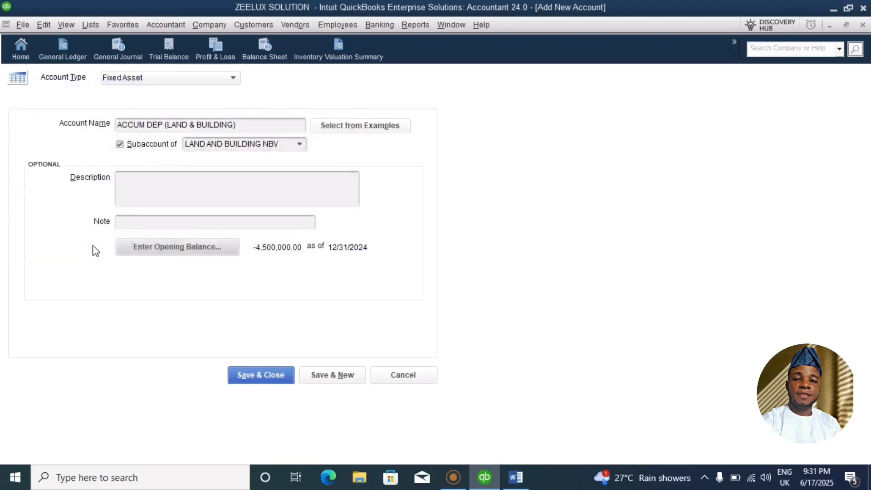
{"action": "left_click", "coordinate": [277, 374]}
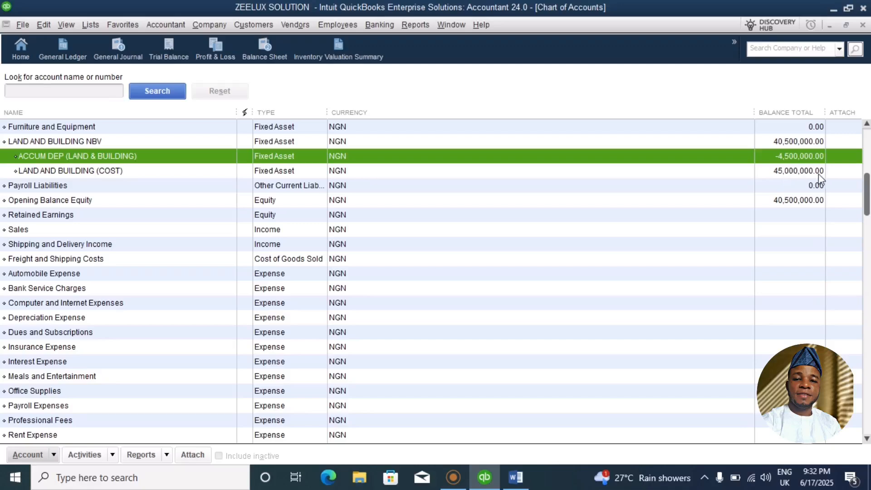
View the Trial Balance and the Balance Sheet to check the Land and Building opening balances.
{"action": "left_click", "coordinate": [169, 51]}
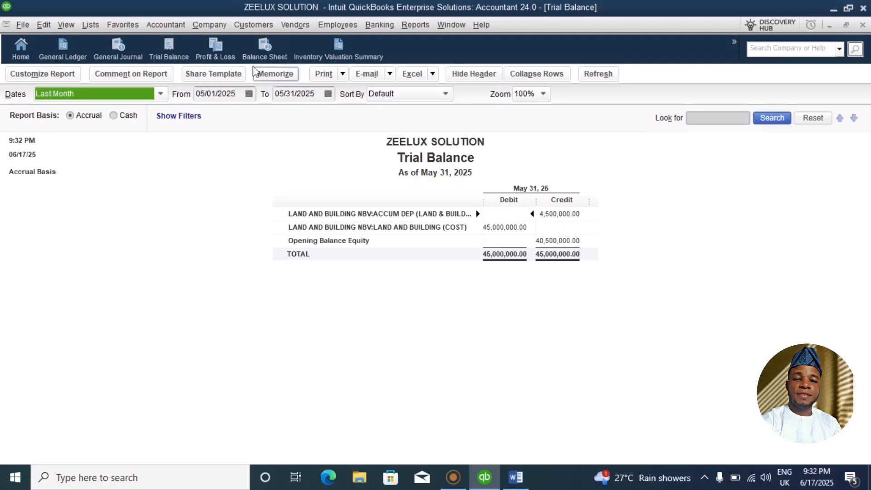
{"action": "left_click", "coordinate": [254, 46]}
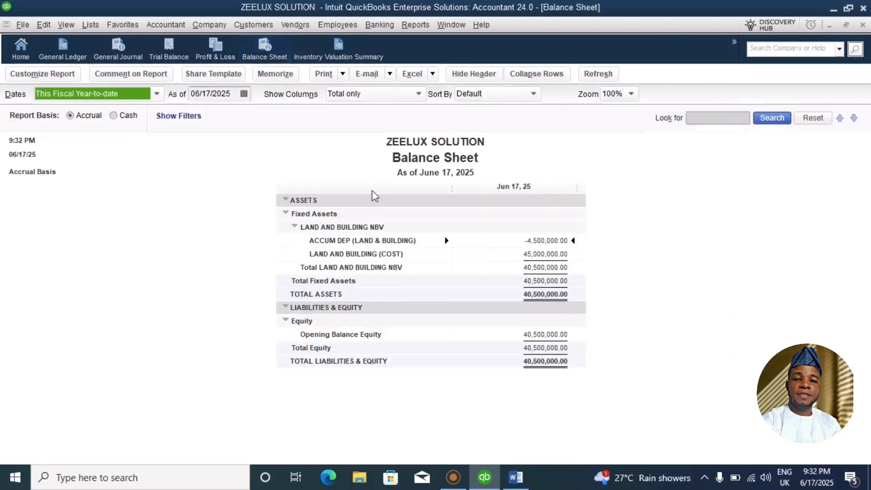